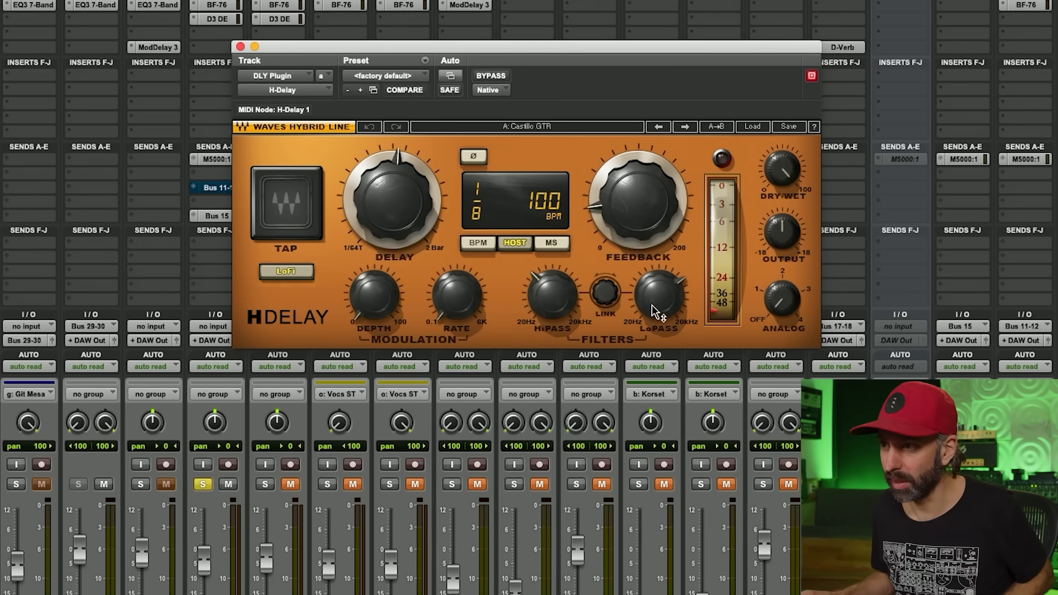
Close the H-Delay plug-in and inspect the M5000:1 send level on the DLY Plugin track.
left_click(240, 46)
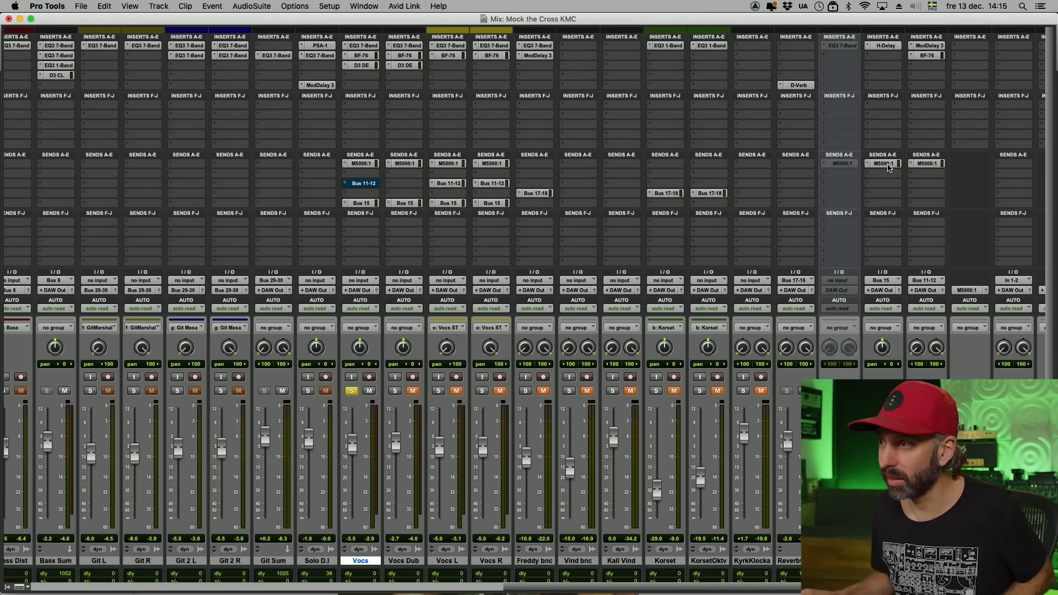
left_click(884, 164)
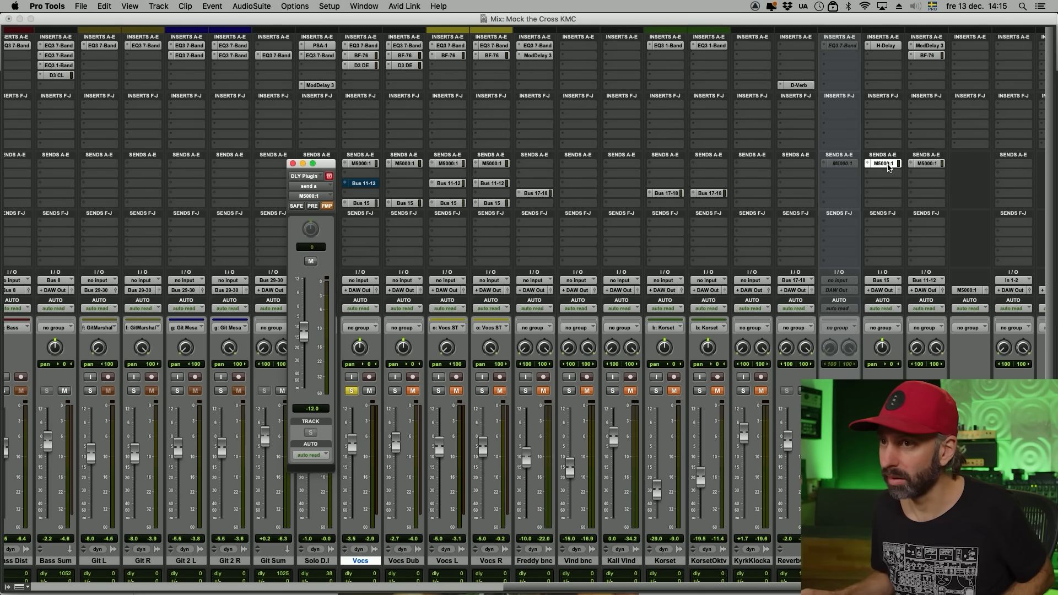
left_click_drag(327, 163, 602, 105)
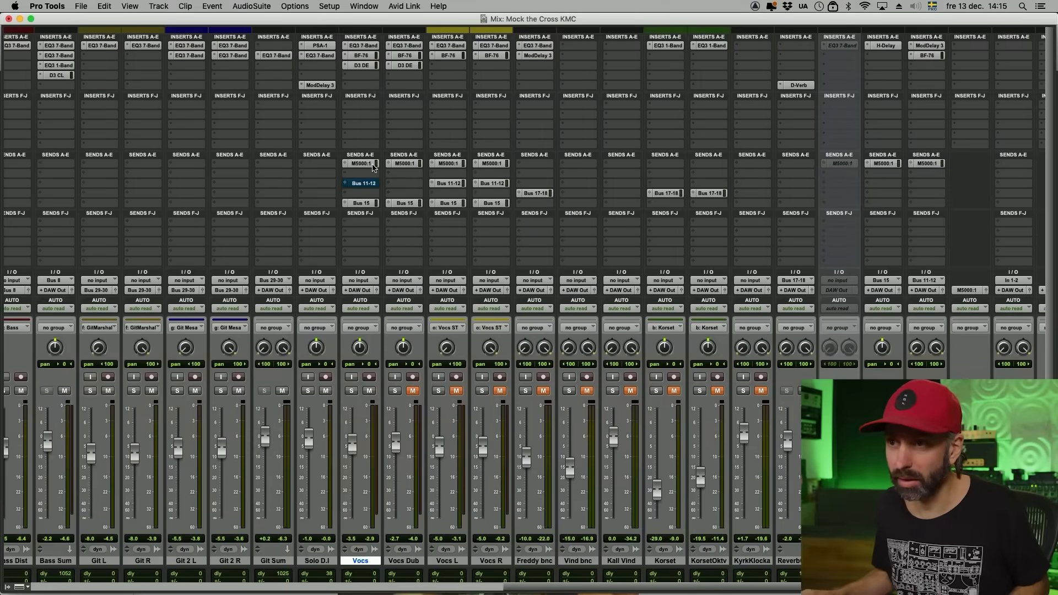
Mute the Bus 11-12 send on the Vocs track and return to the Edit window.
key("super+equal")
key("super+equal")
left_click(372, 164, "ctrl+super")
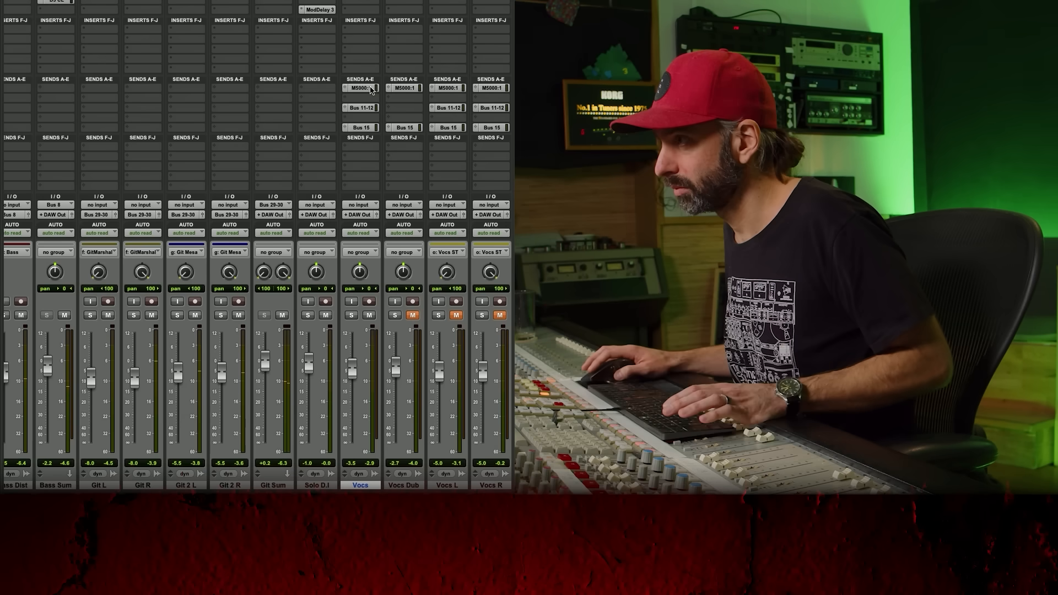
left_click(369, 108, "ctrl+super")
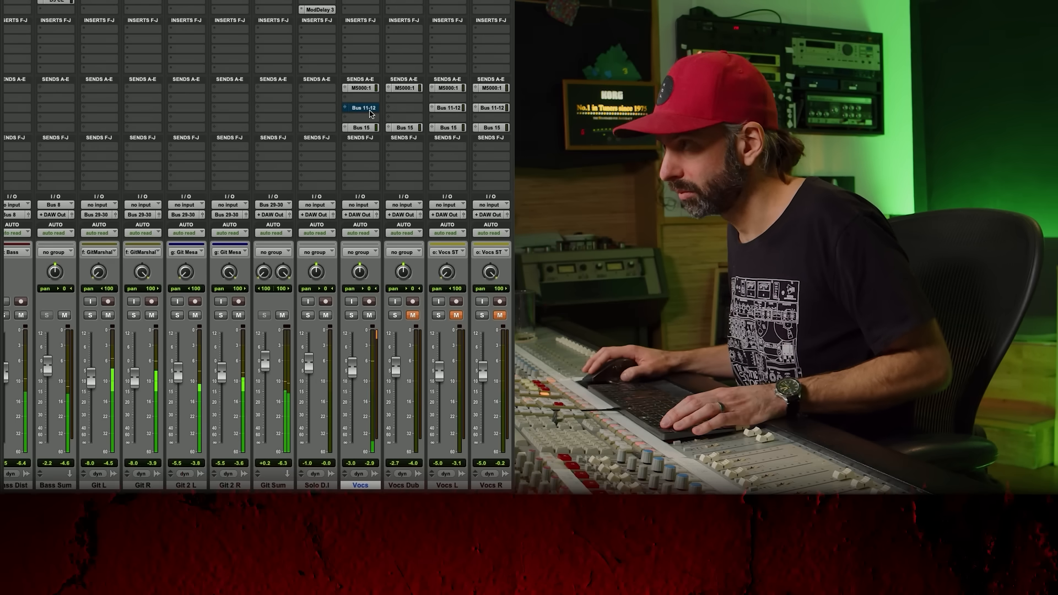
key("super+equal")
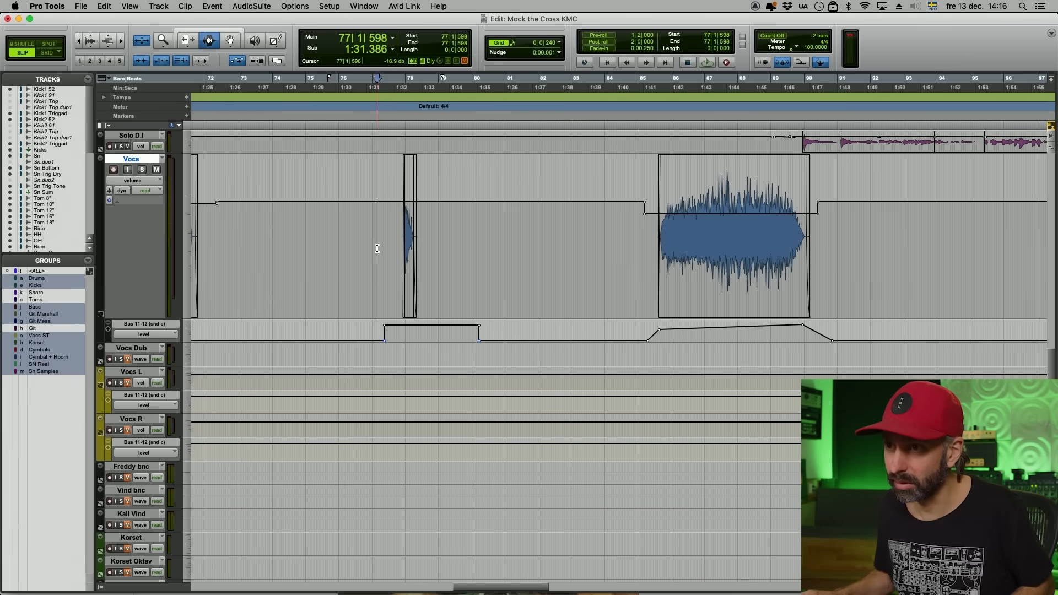
Play the short Vocs phrase near bar 78, where the Bus 11-12 send automation is raised.
left_click_drag(375, 237, 477, 237)
left_click(378, 221)
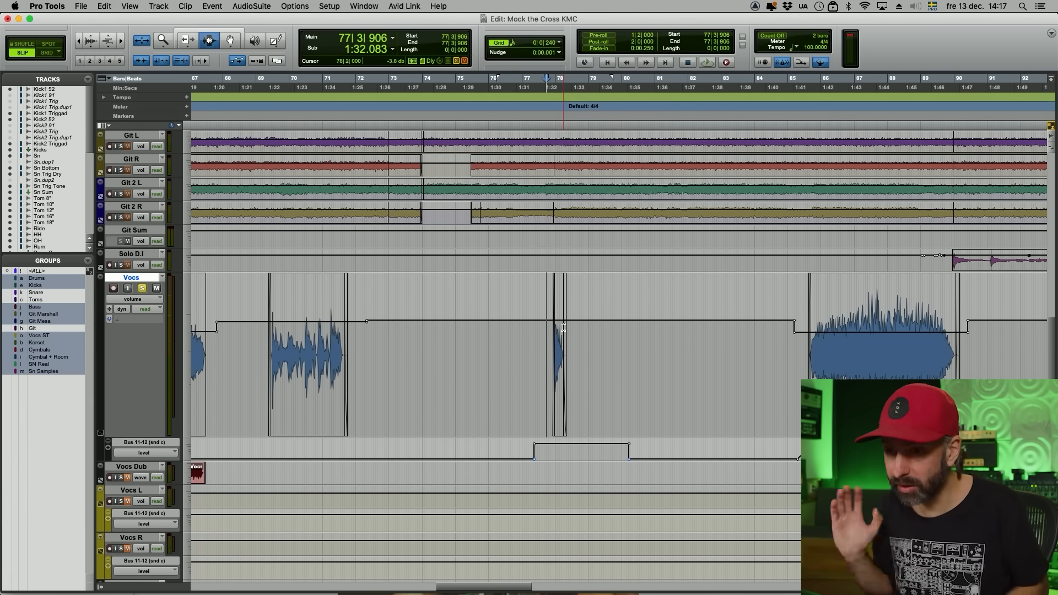
key("space")
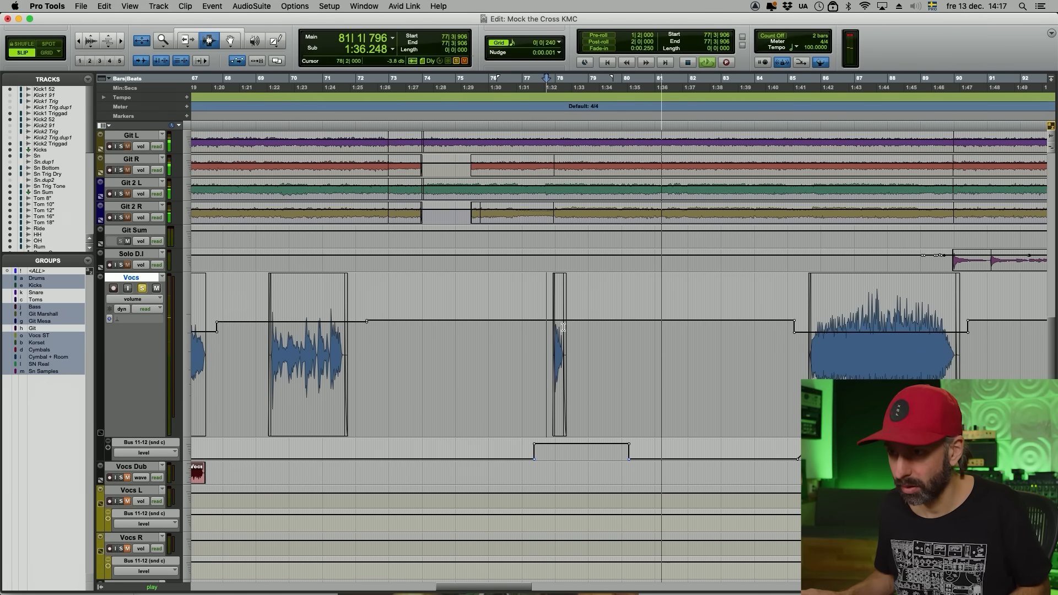
Locate the long Vocs clip starting near bar 85 and play it soloed with its rising Bus 11-12 send automation.
key("r")
key("r")
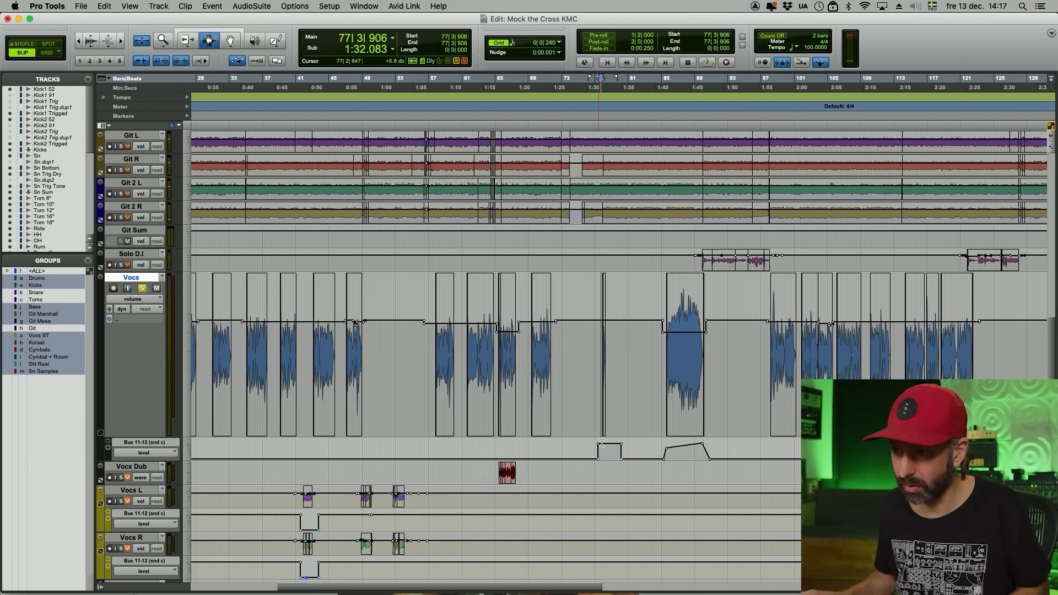
left_click(682, 414)
key("t")
key("t")
key("t")
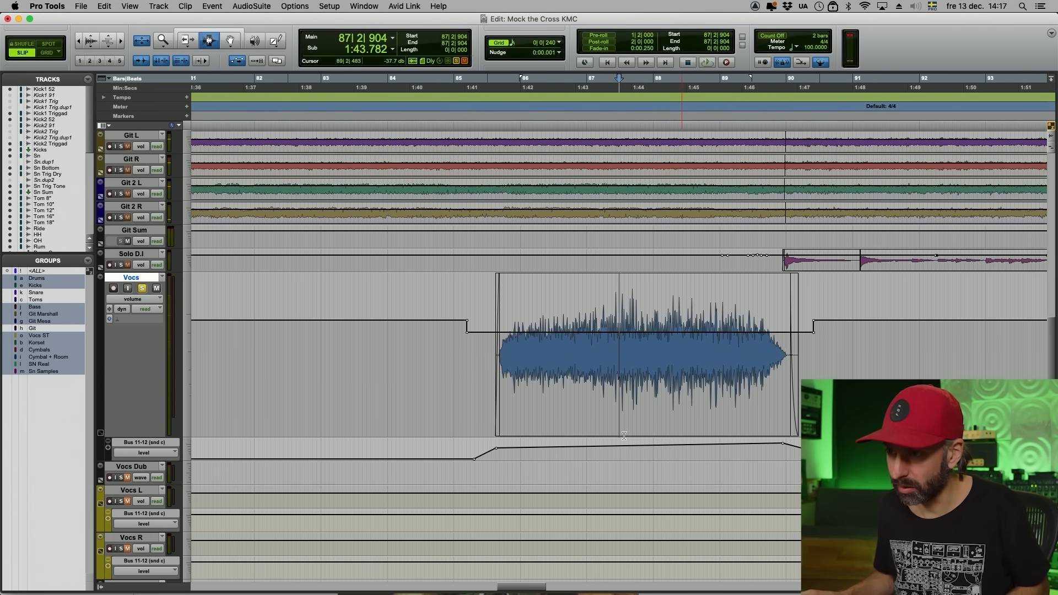
key("space")
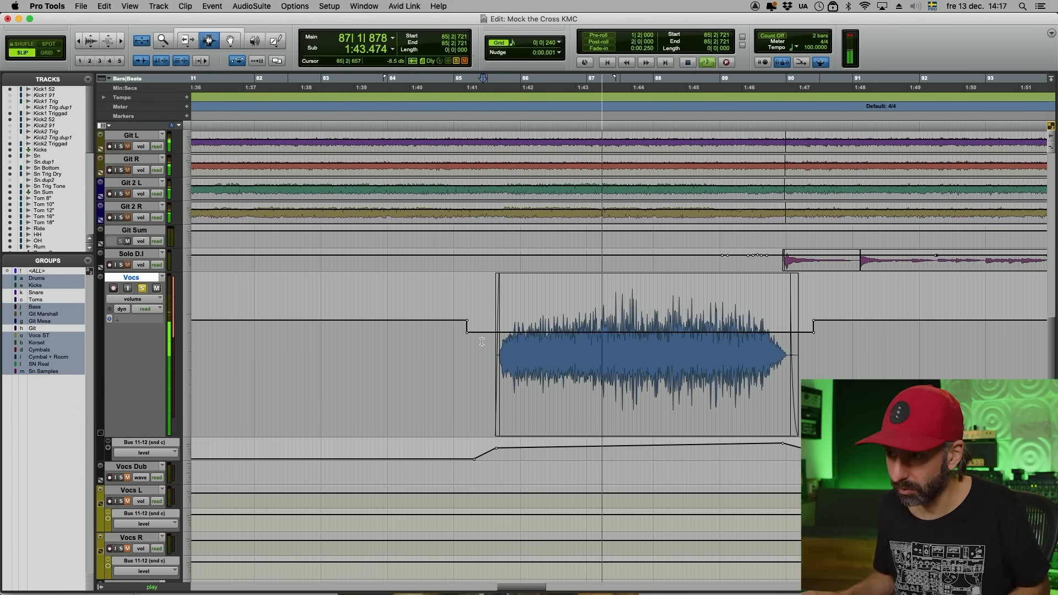
Play the long Vocs clip from bar 85 in the full mix, without solo.
key("r")
key("r")
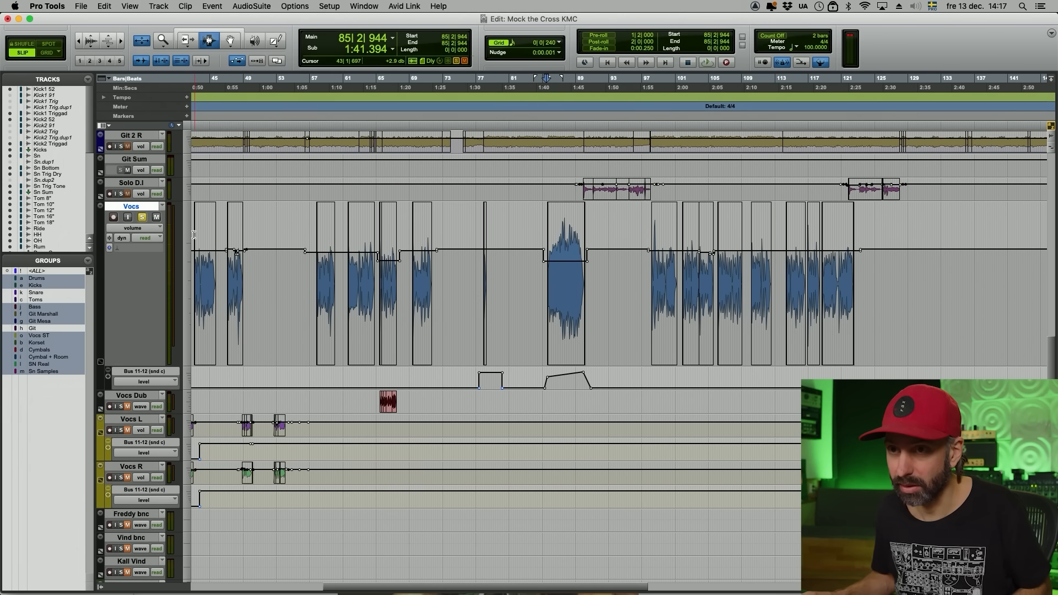
key("space")
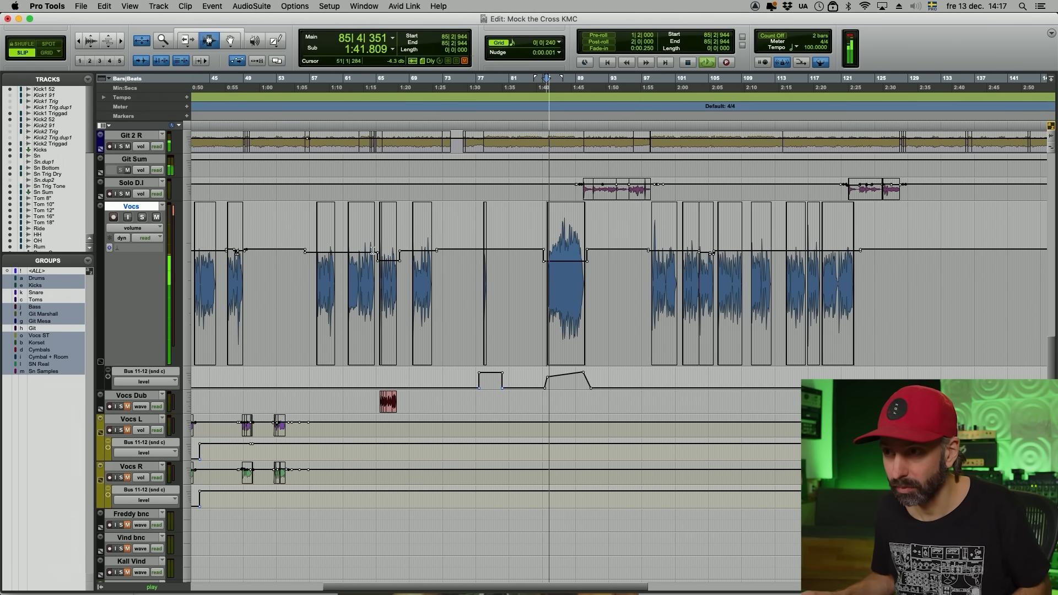
Play the Vocs track from bar 77 in the full mix, through both Bus 11-12 send automation rises.
left_click(572, 256)
key("t")
key("t")
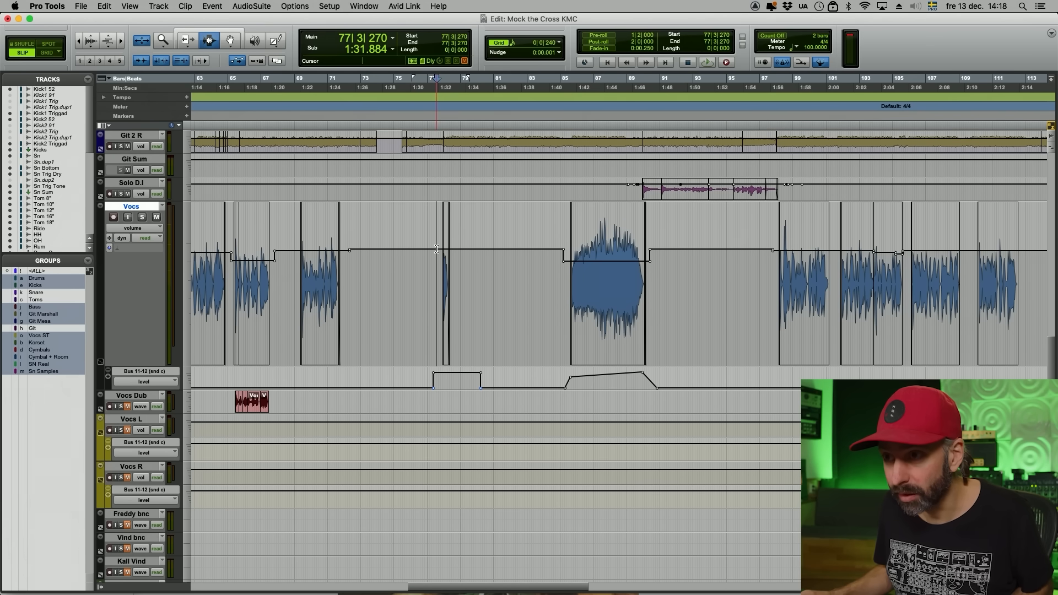
key("space")
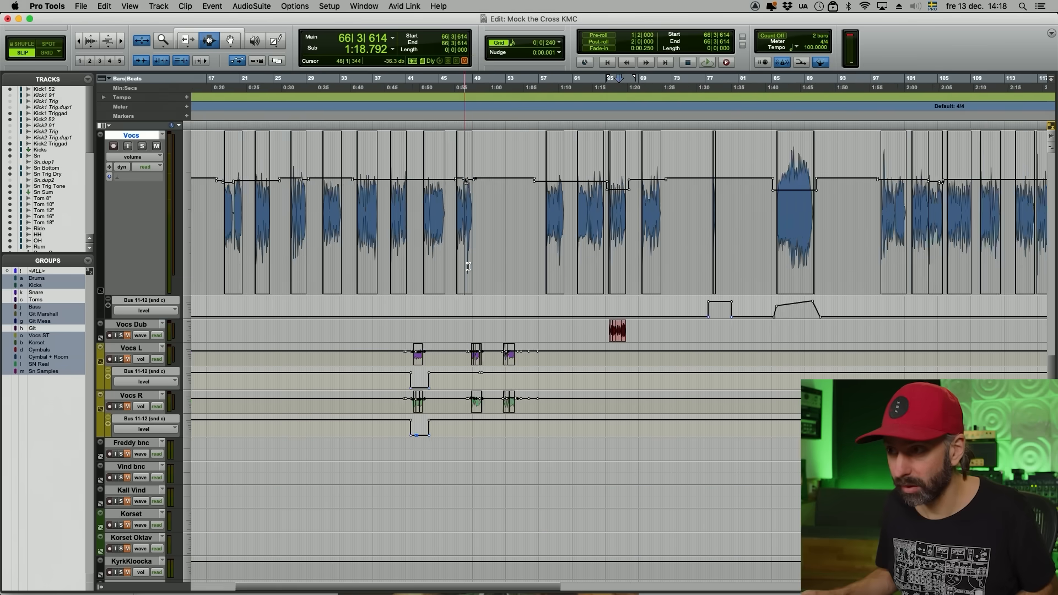
Audition the Vocs Dub clips around bars 65 to 67 in solo, together with the main Vocs track.
key("super+bracketright")
key("super+bracketright")
key("super+bracketright")
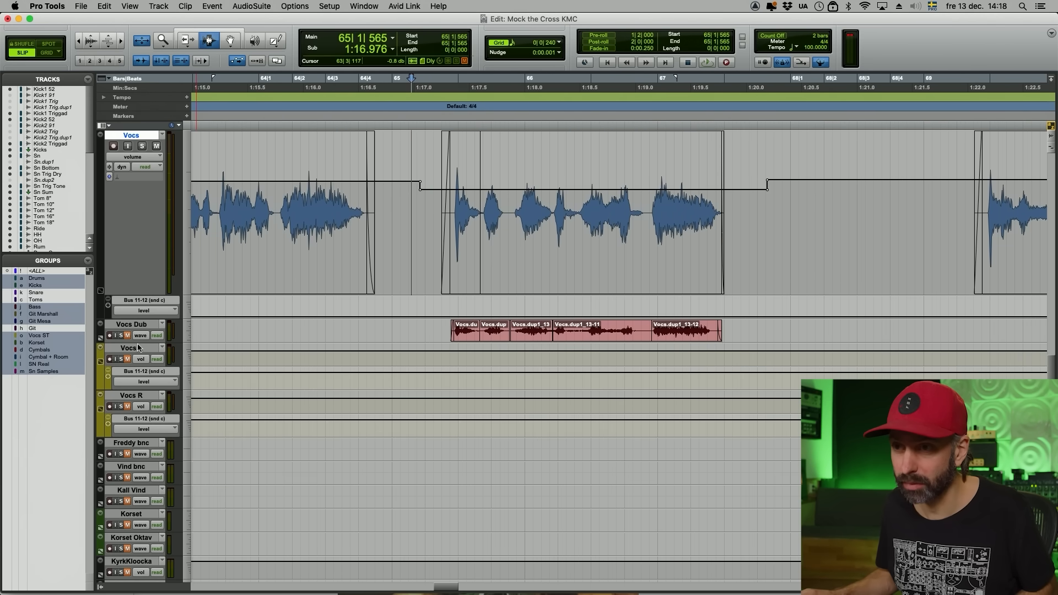
key("super+bracketleft")
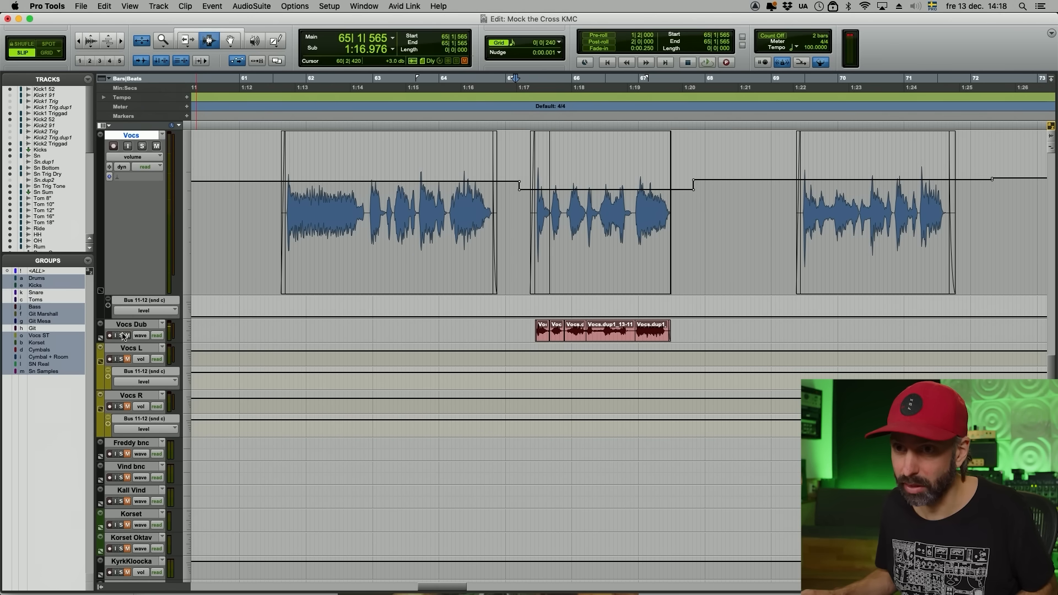
key("super+equal")
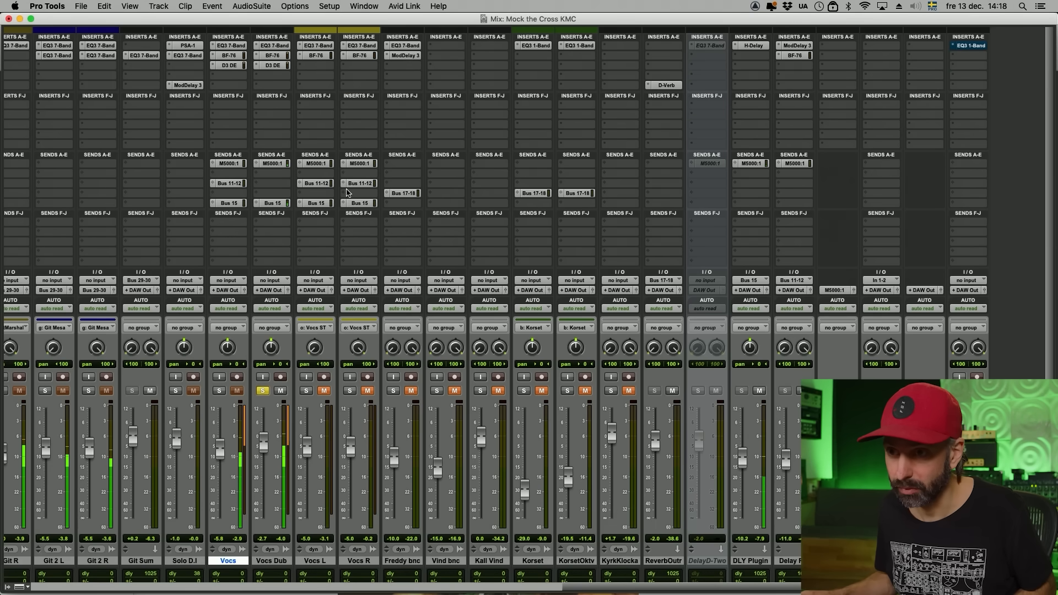
key("super+equal")
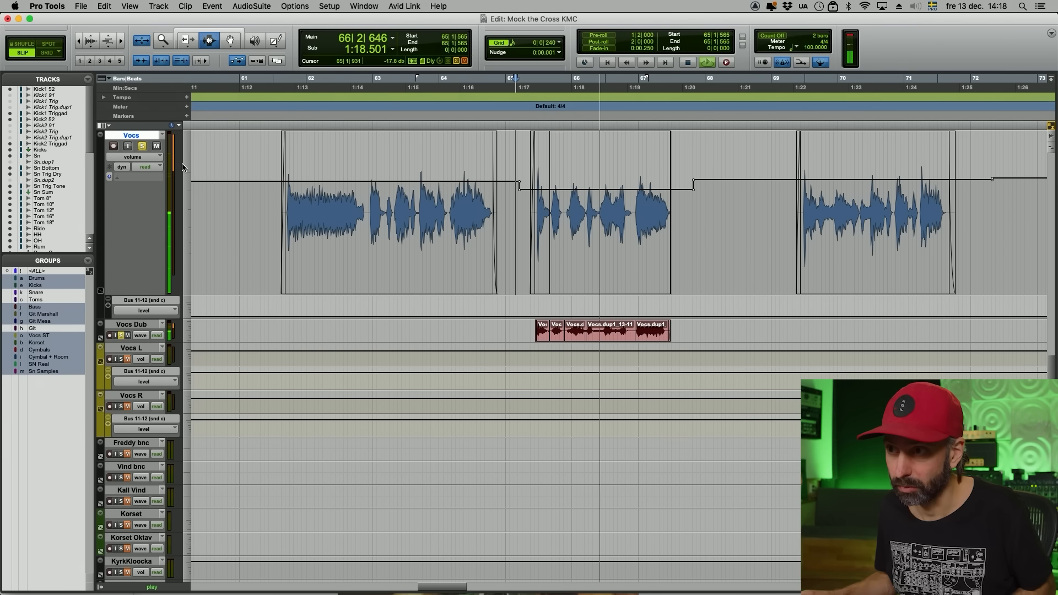
key("space")
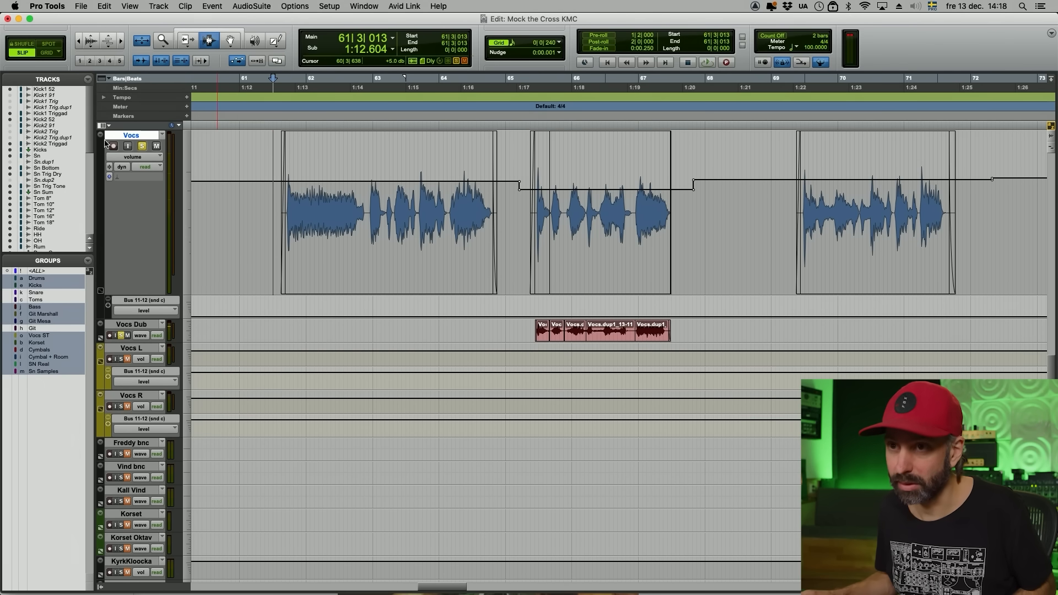
Clear the vocal solos and play from bar 61 through the Vocs Dub section in the full mix.
left_click(145, 147)
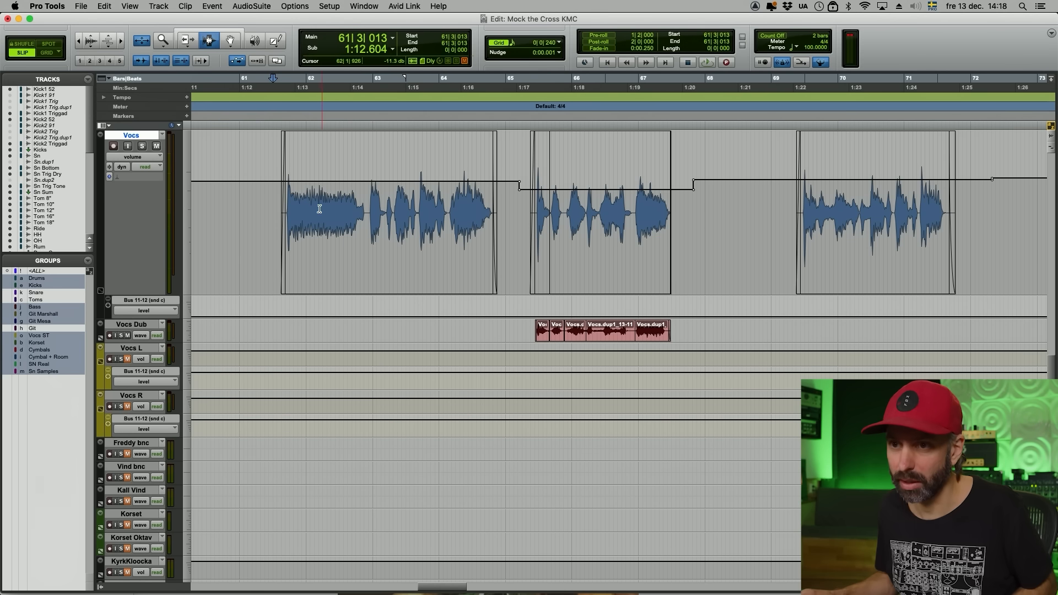
left_click(282, 184)
key("space")
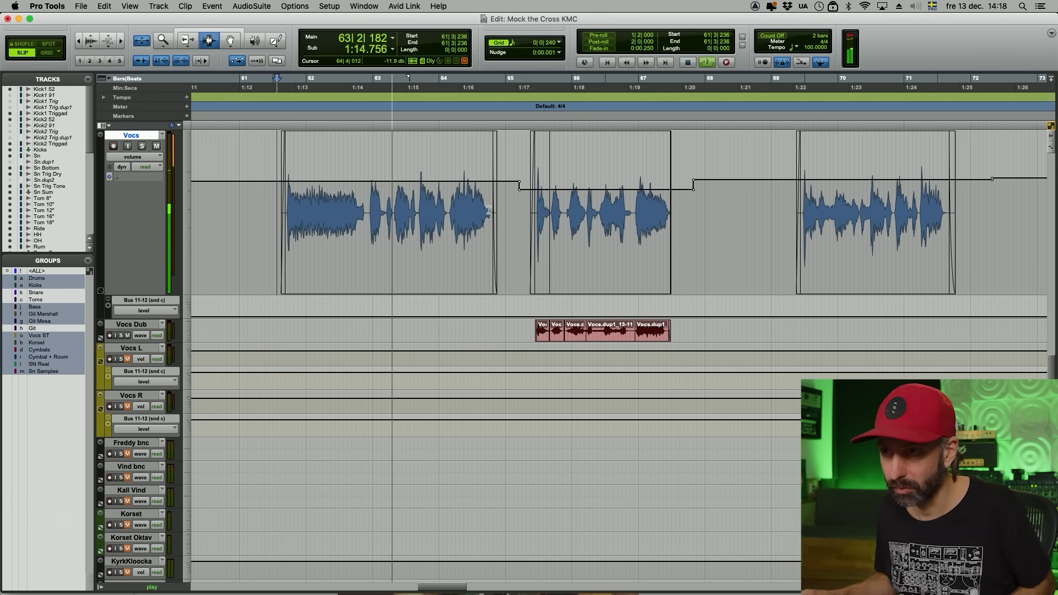
left_click(618, 209)
key("t")
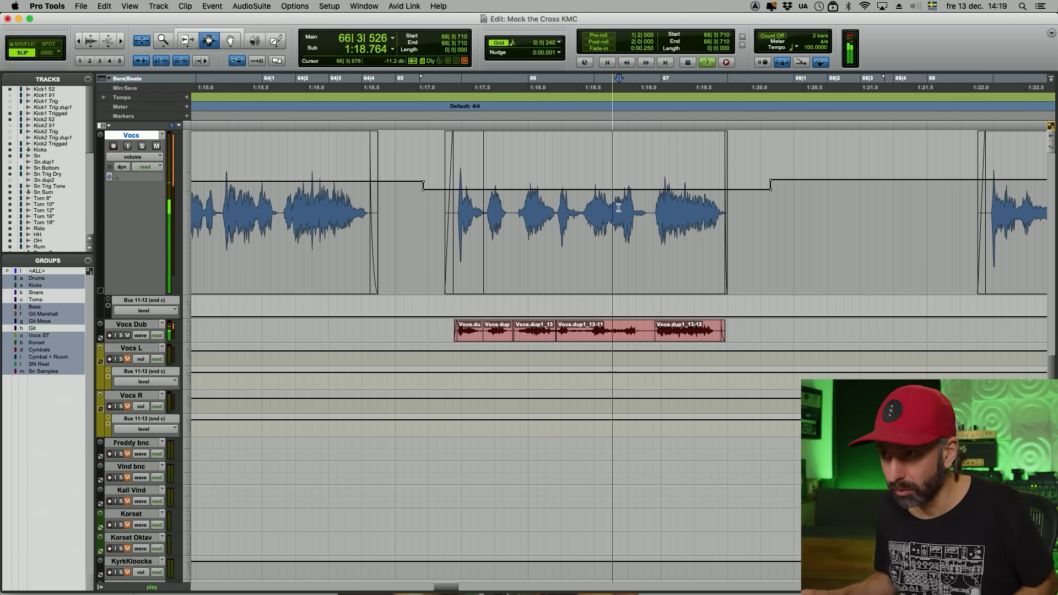
key("r")
key("r")
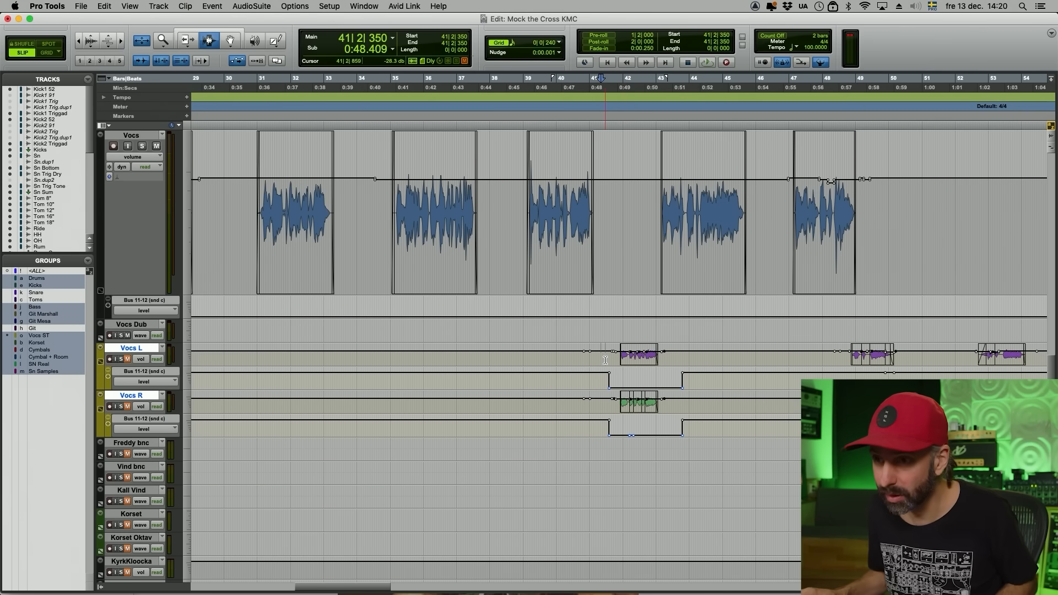
Inspect the BF-76 compressor and EQ3 7-Band settings on the Vocs L track, closing each plug-in window.
key("super+equal")
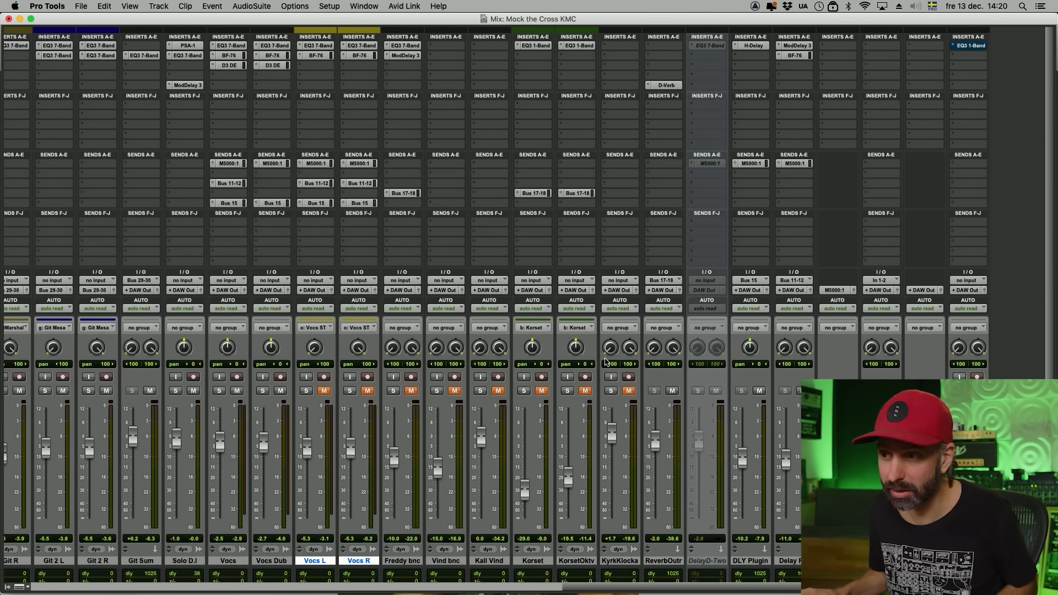
left_click(315, 55)
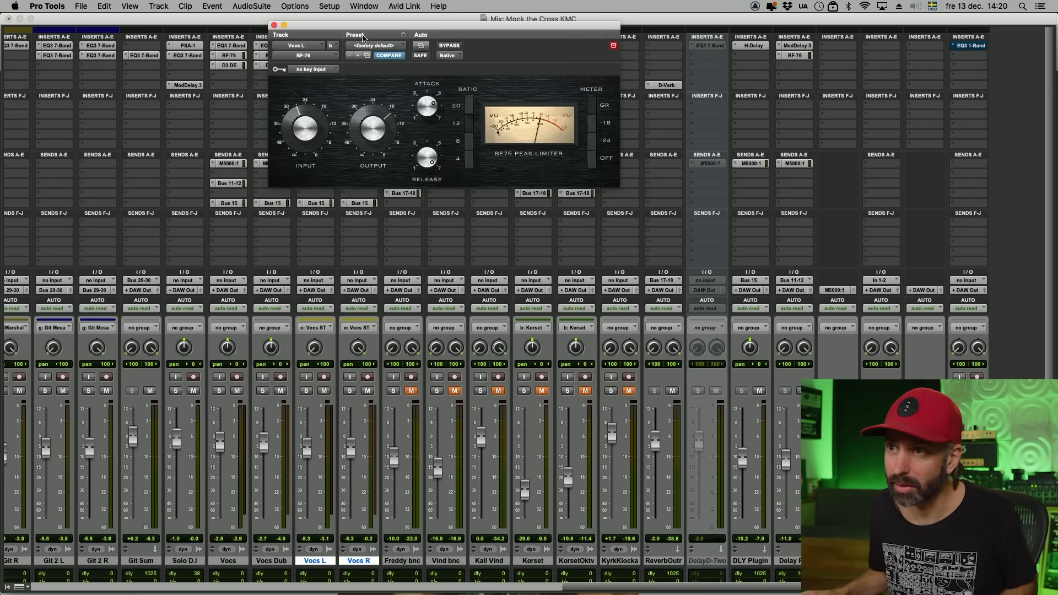
key("super+w")
left_click(318, 45)
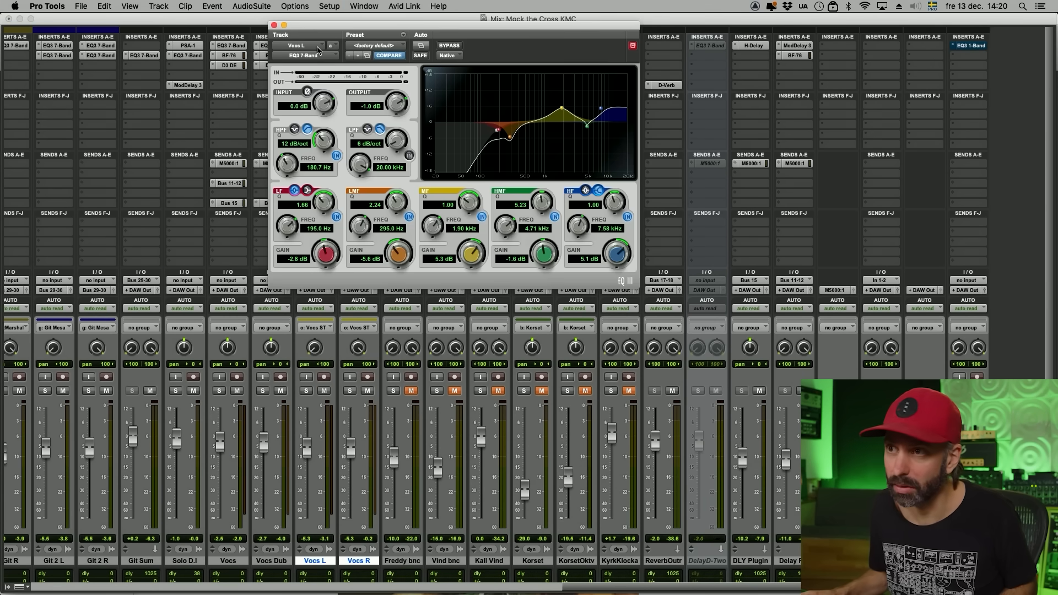
key("super+w")
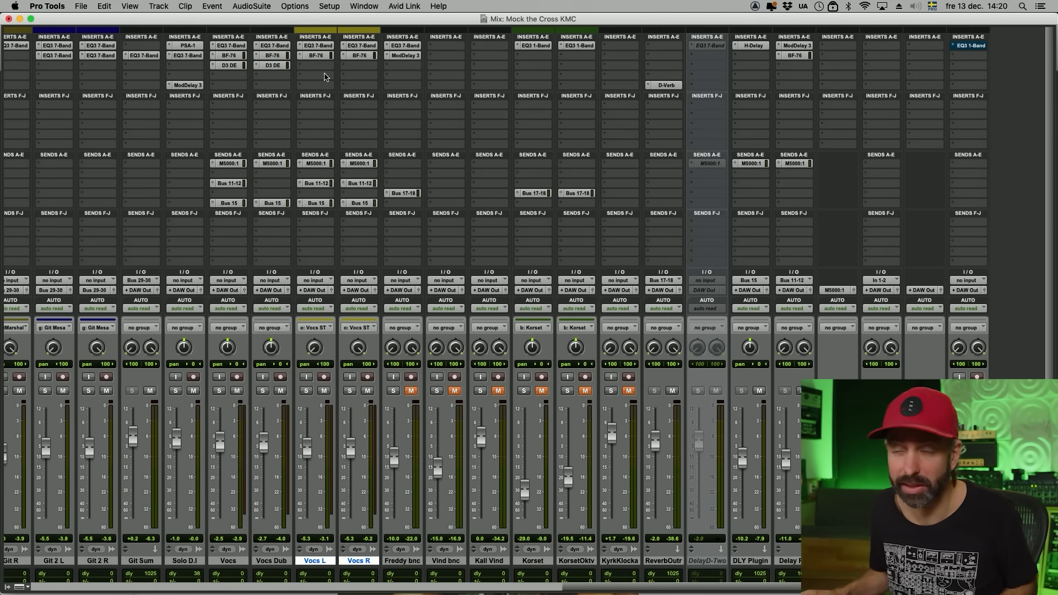
Play the soloed Vocs L and Vocs R clips from about bar 48 in the Edit window.
key("super+equal")
left_click(614, 352)
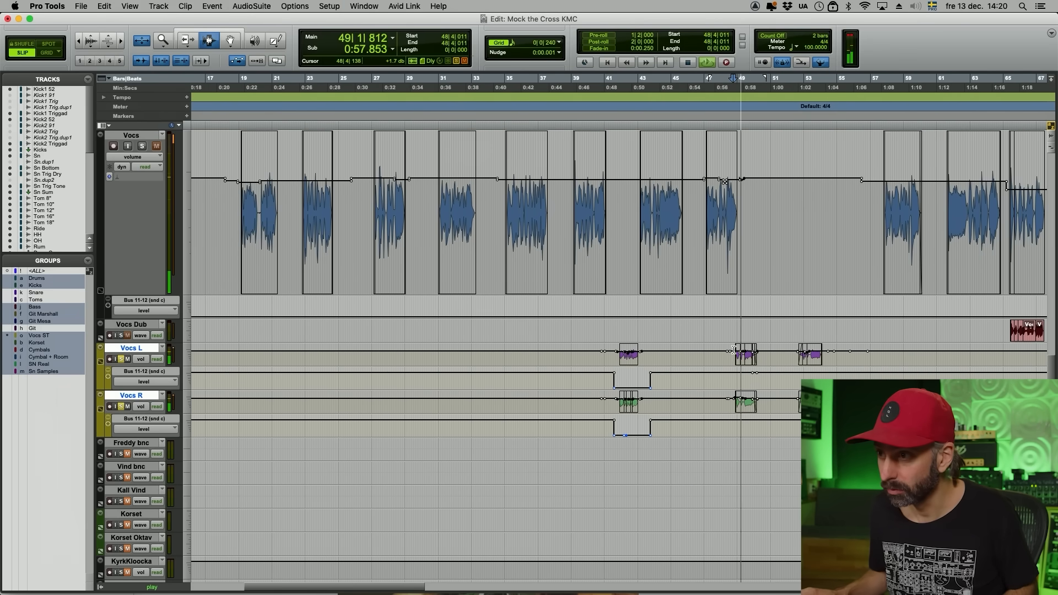
key("t")
key("t")
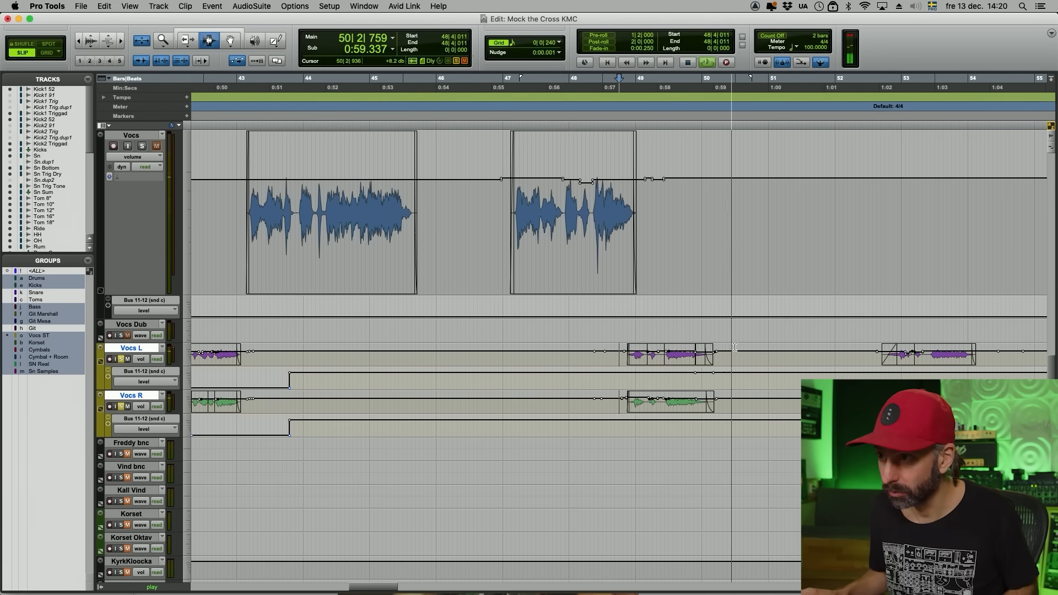
key("r")
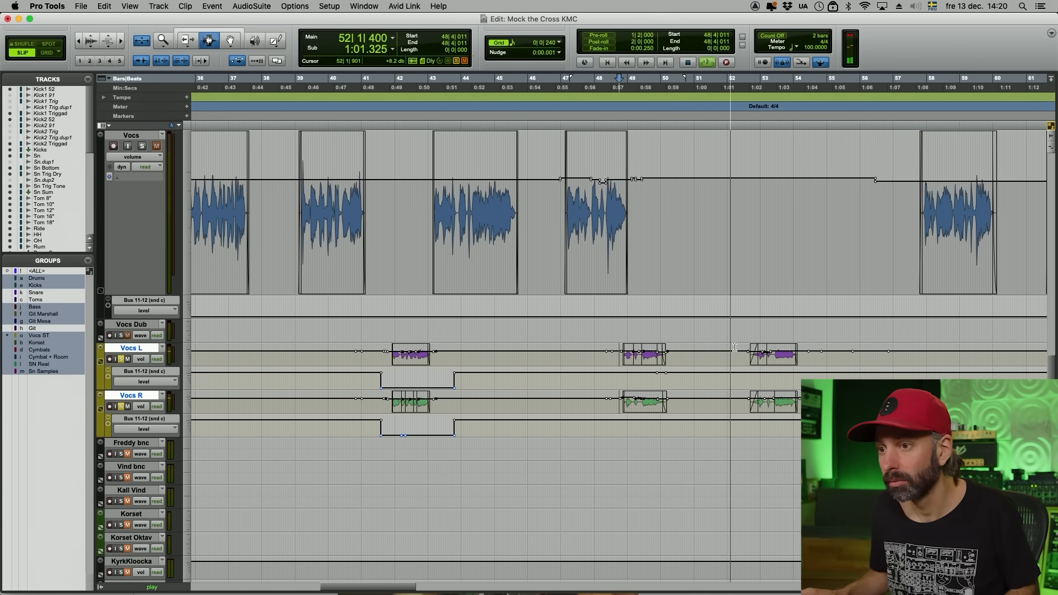
key("r")
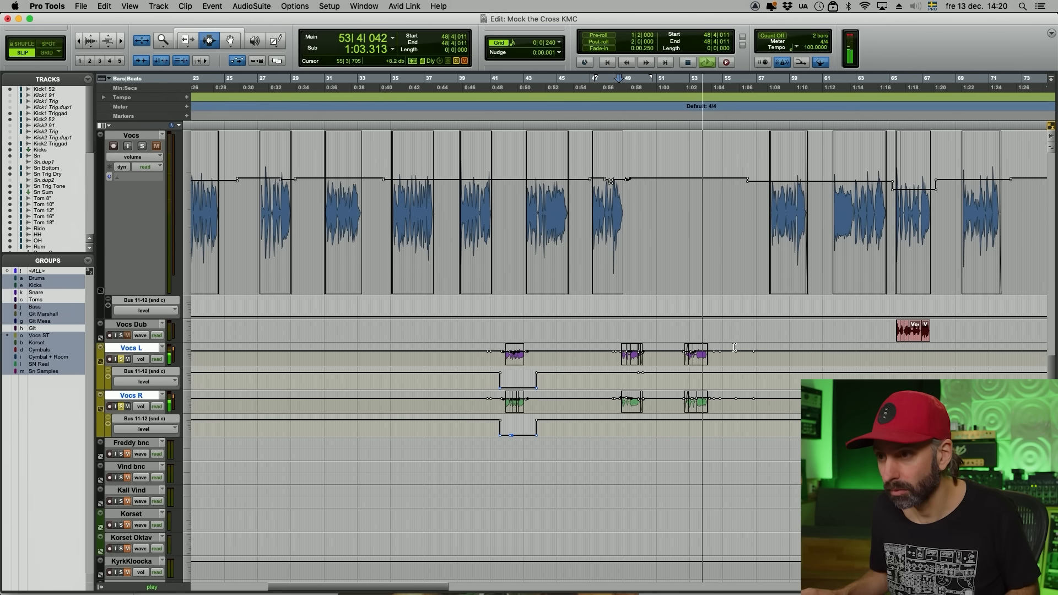
key("r")
key("r")
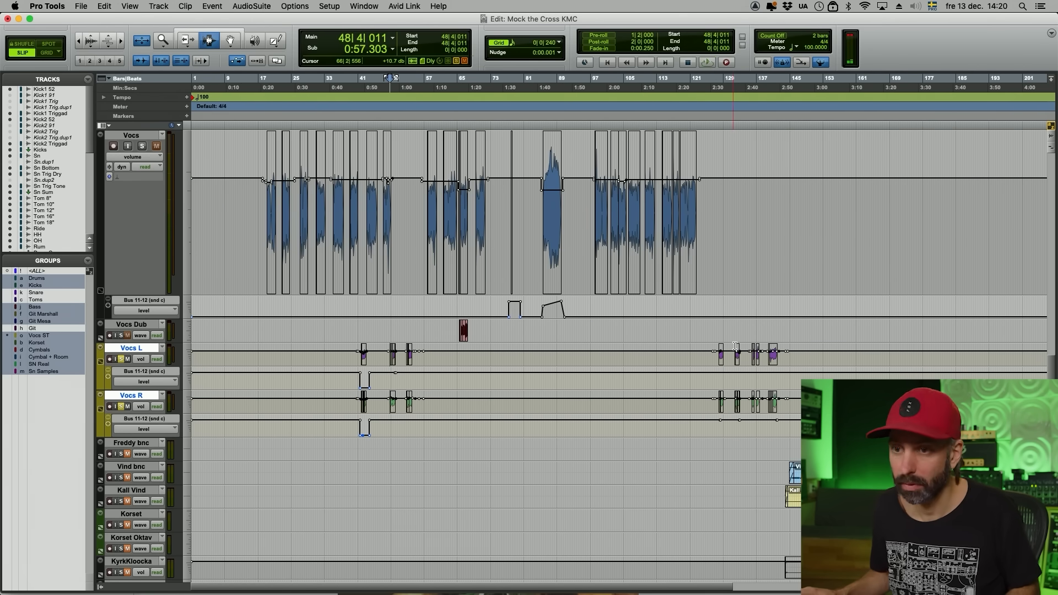
Play the Vocs L and Vocs R phrase around bar 42 together with the main Vocs in the full mix.
key("super+equal")
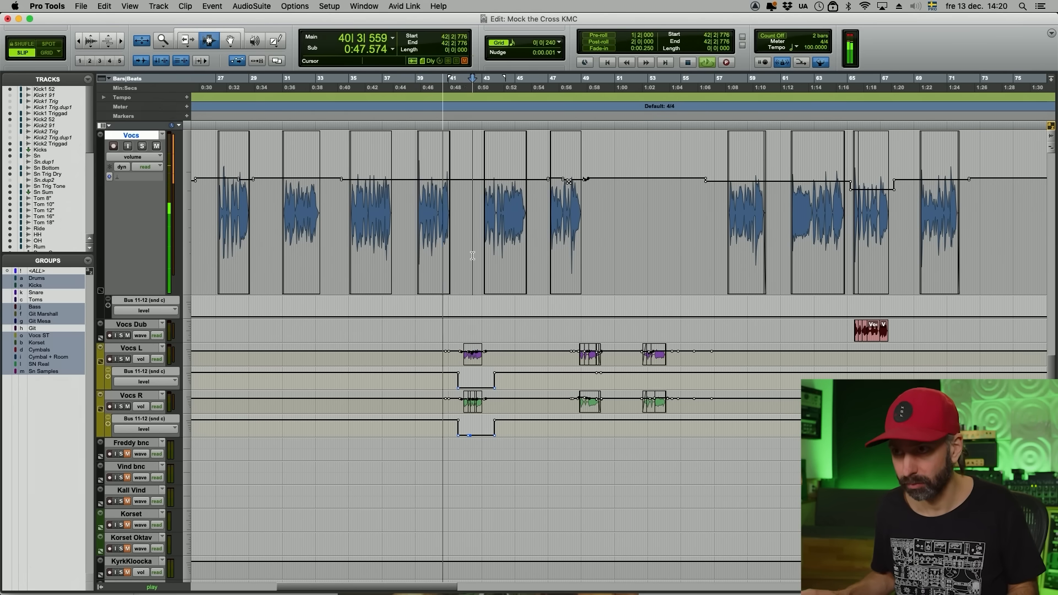
key("super+bracketright")
key("super+bracketright")
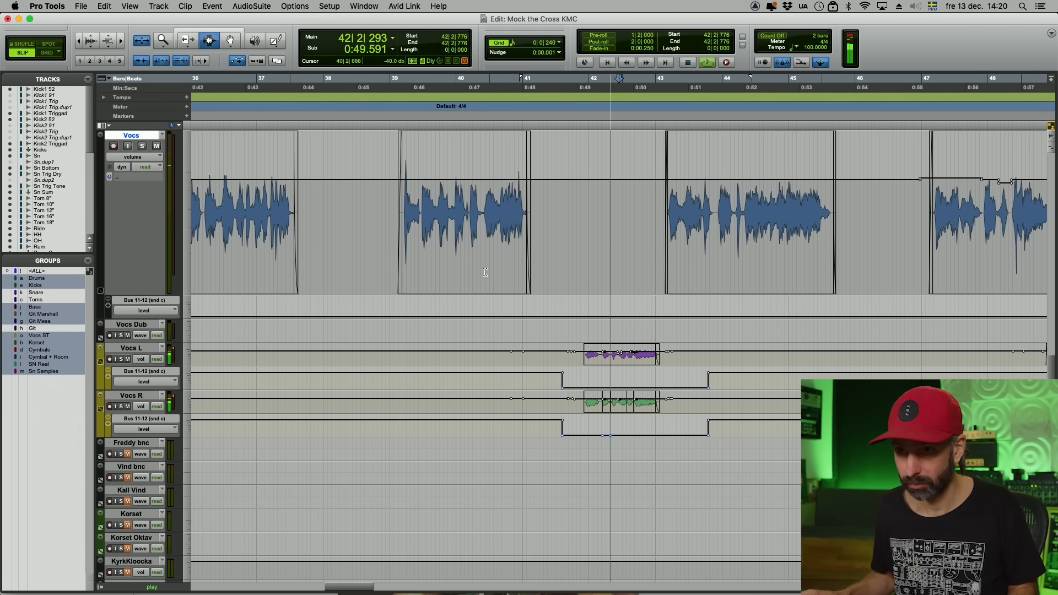
key("super+bracketleft")
key("super+bracketleft")
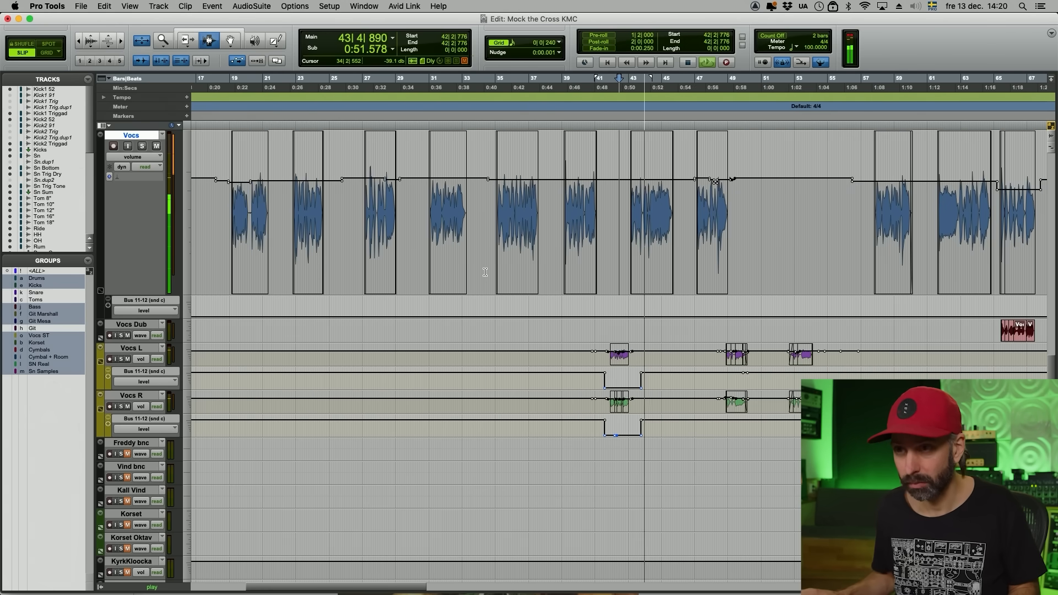